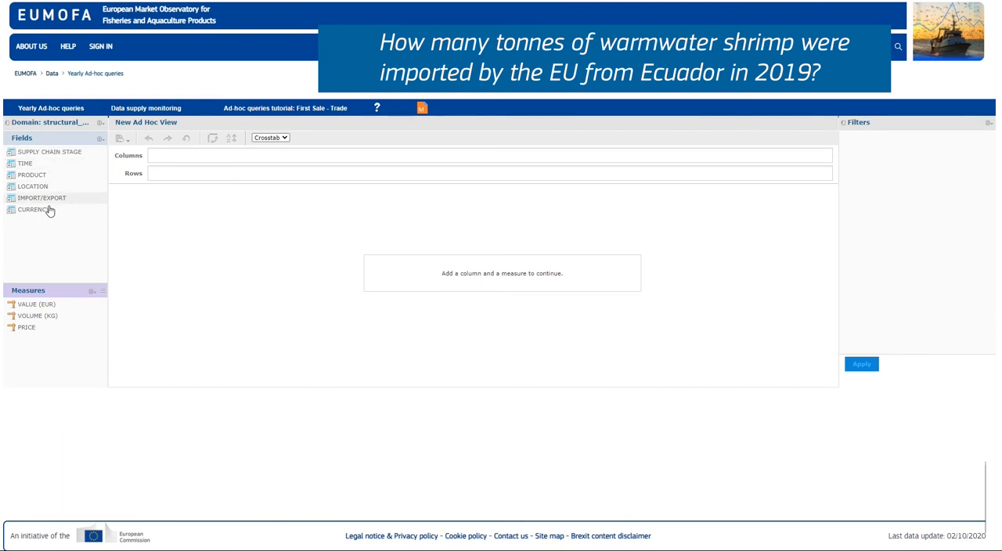
# Step: Create filters from the SUPPLY CHAIN STAGE field and the YEAR field under TIME
pyautogui.click(12, 152)
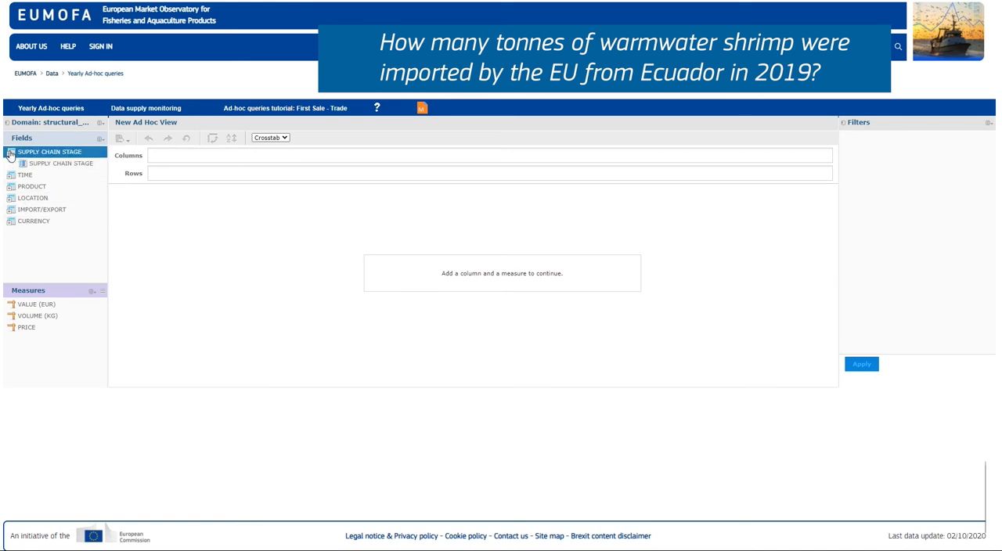
pyautogui.rightClick(47, 167)
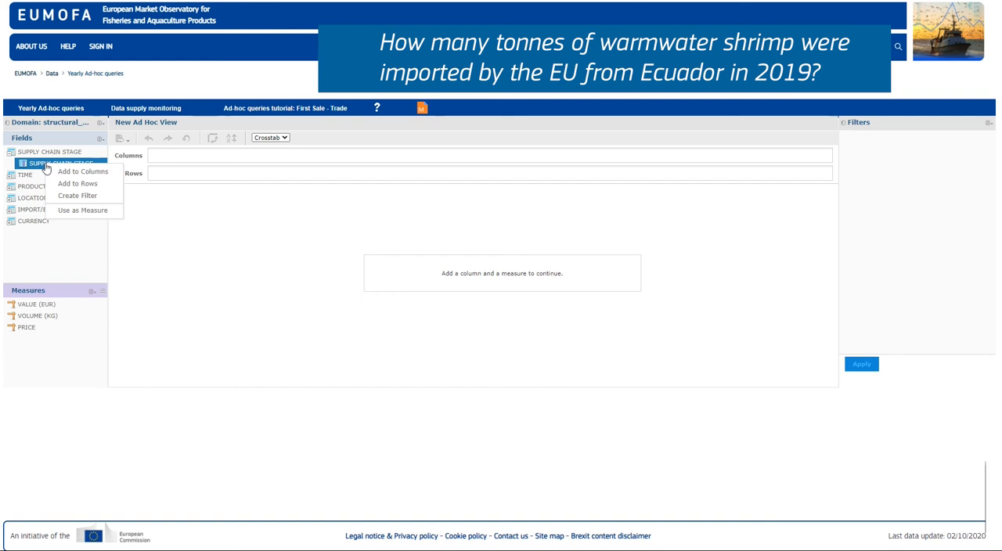
pyautogui.click(66, 196)
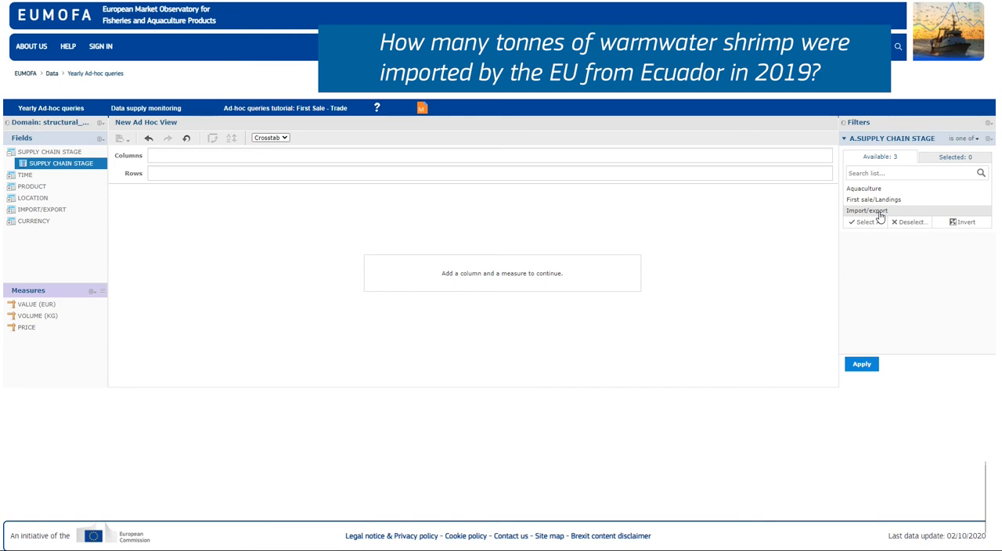
pyautogui.click(11, 177)
pyautogui.rightClick(39, 188)
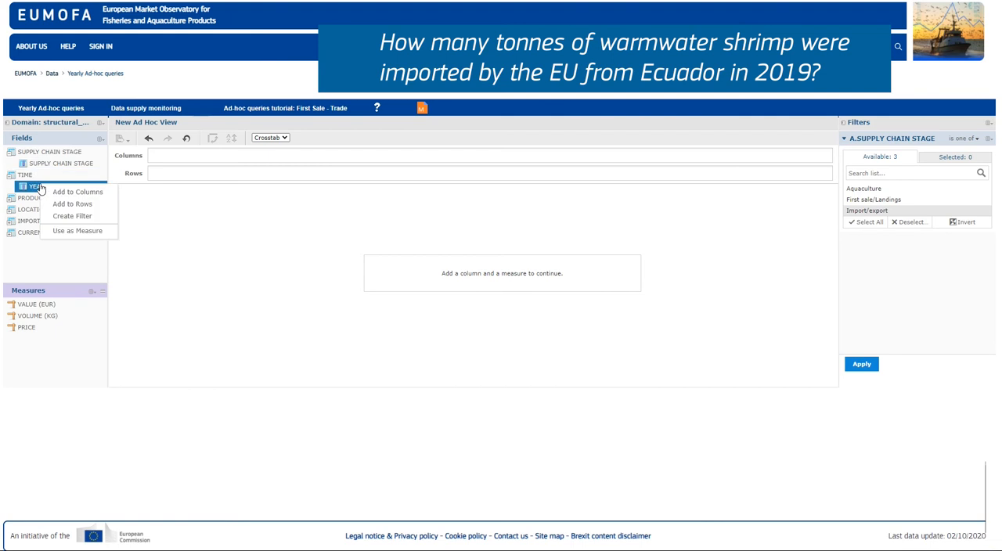
pyautogui.click(62, 215)
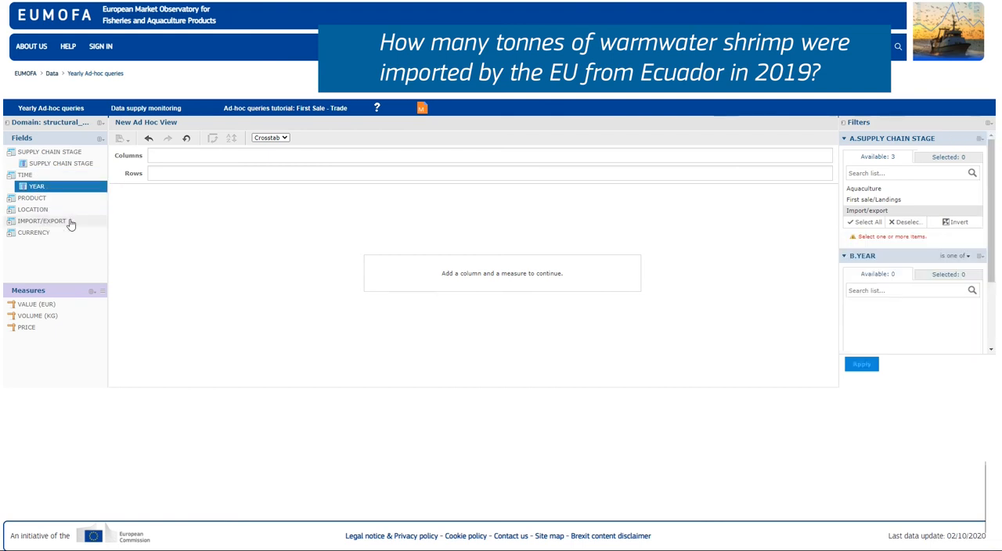
# Step: Create a filter from the main commercial species field under PRODUCT
pyautogui.click(11, 198)
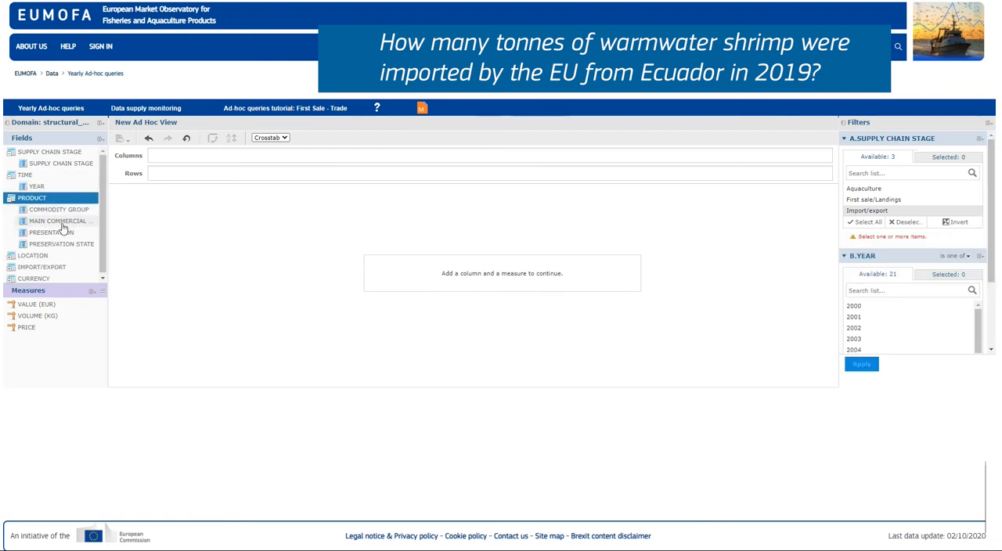
pyautogui.rightClick(63, 224)
pyautogui.click(83, 253)
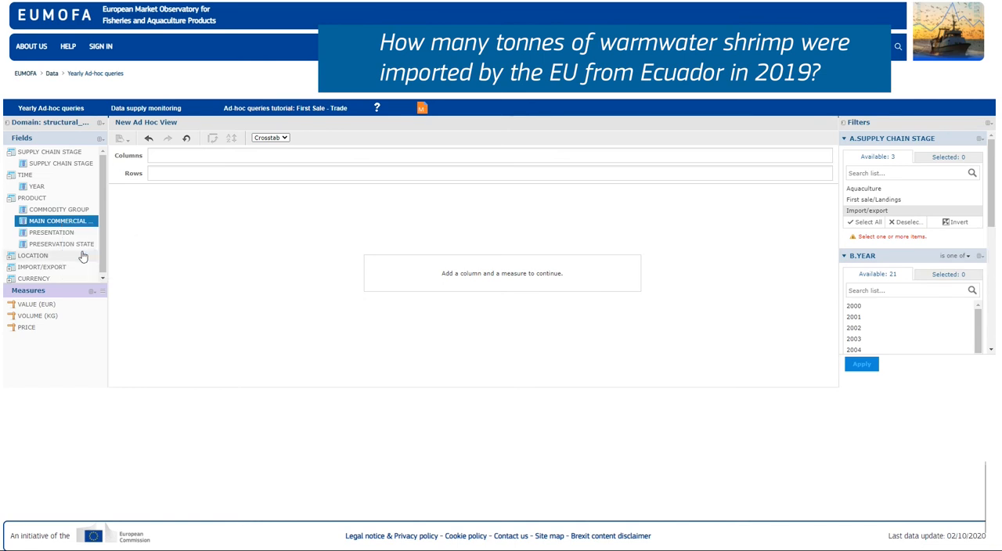
# Step: Create filters from the FLOW TYPE and PARTNER COUNTRY fields under IMPORT/EXPORT
pyautogui.moveTo(103, 224); pyautogui.dragTo(103, 237)
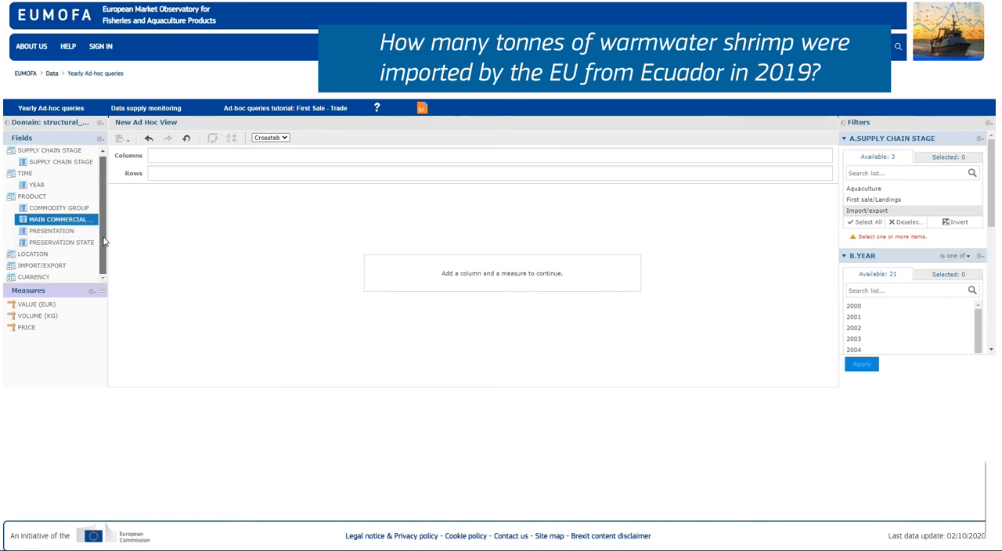
pyautogui.click(47, 265)
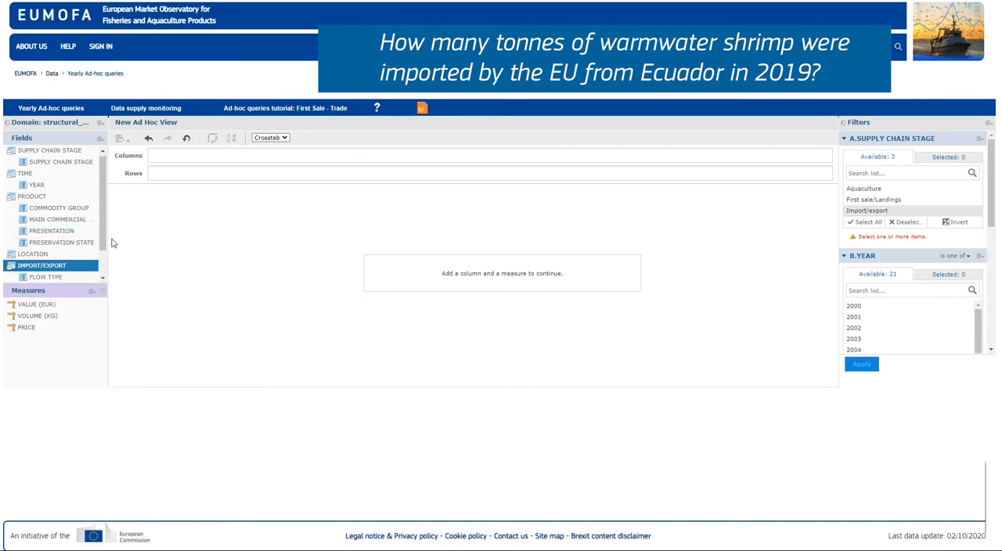
pyautogui.scroll(-2, 79, 258)
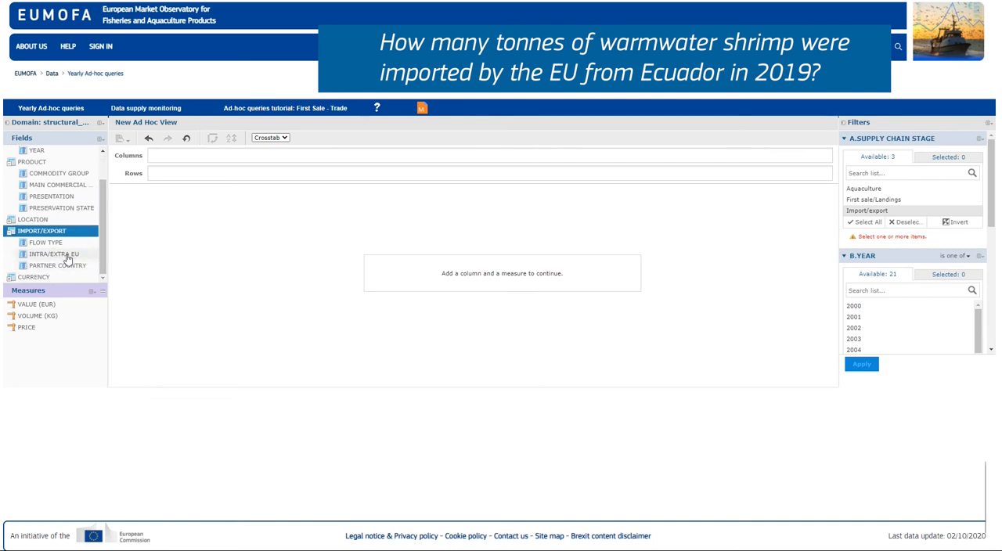
pyautogui.rightClick(66, 243)
pyautogui.click(82, 270)
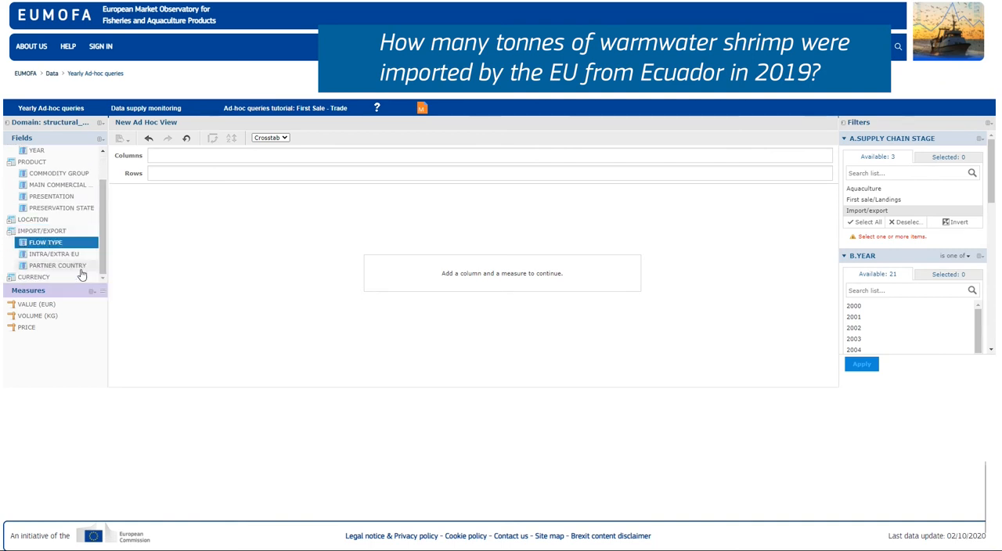
pyautogui.click(76, 268)
pyautogui.rightClick(77, 269)
pyautogui.click(102, 297)
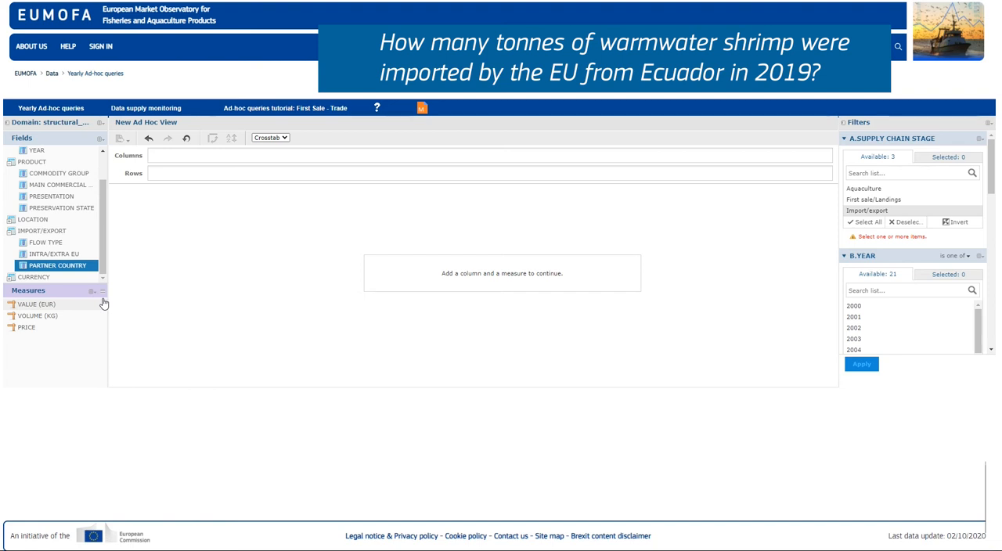
# Step: Restrict the supply chain stage filter to Import/export and the year filter to 2019
pyautogui.click(979, 139)
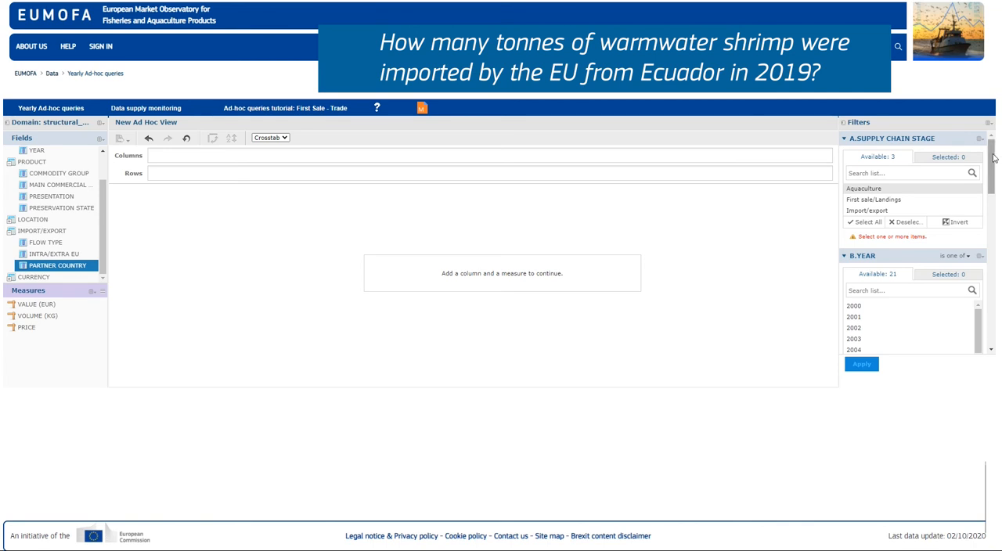
pyautogui.click(899, 212)
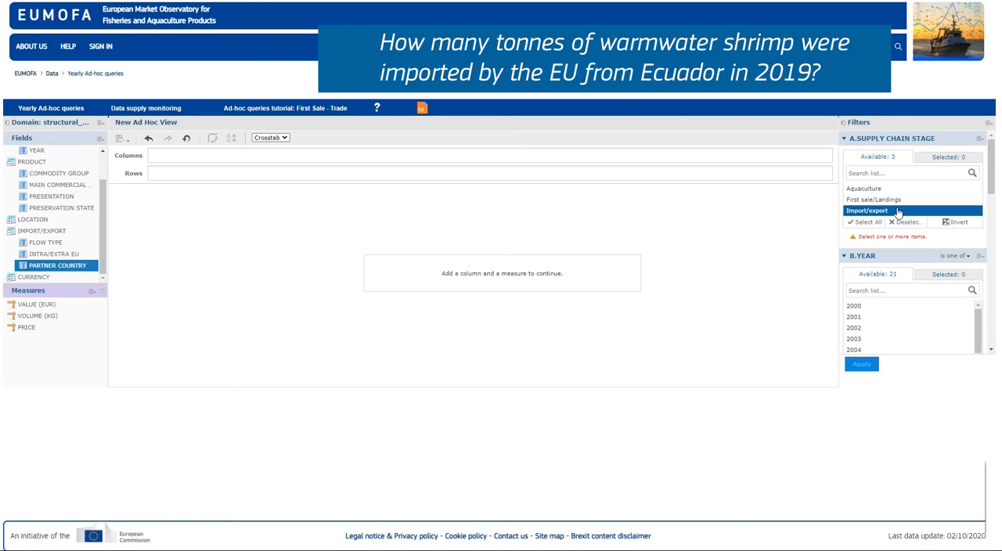
pyautogui.click(897, 213)
pyautogui.moveTo(994, 171); pyautogui.dragTo(980, 256)
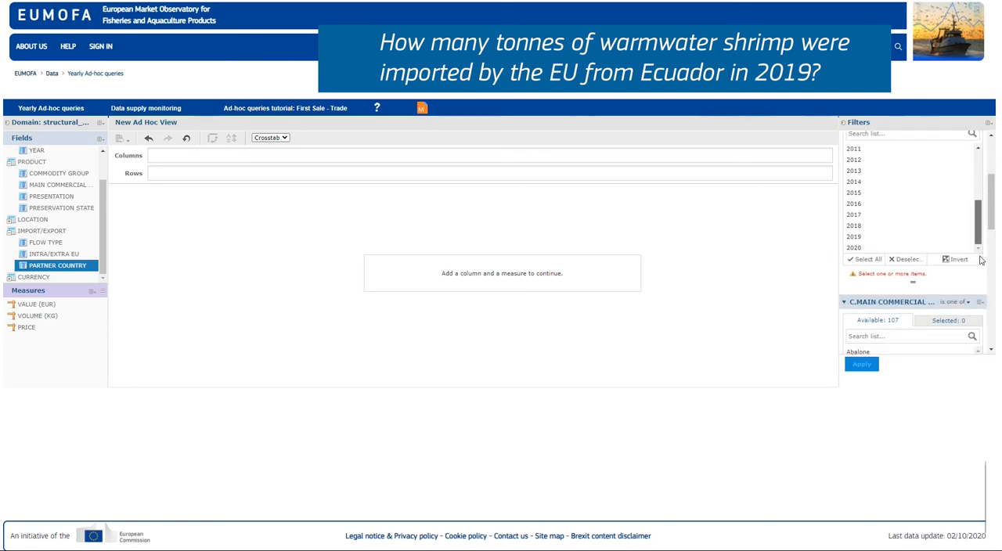
pyautogui.click(892, 237)
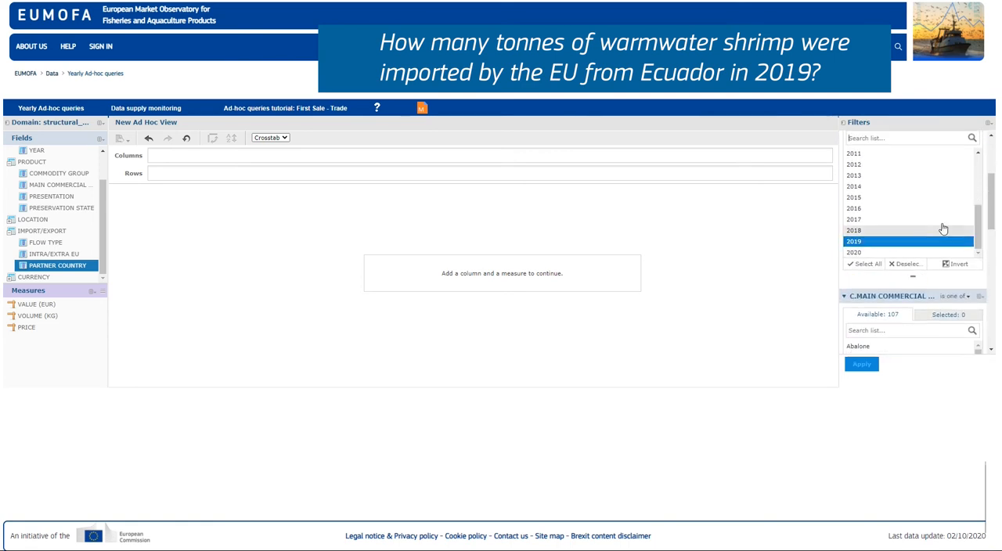
# Step: Restrict the main commercial species filter to "Shrimp, warmwater" and the flow type filter to Import
pyautogui.moveTo(992, 201); pyautogui.dragTo(994, 238)
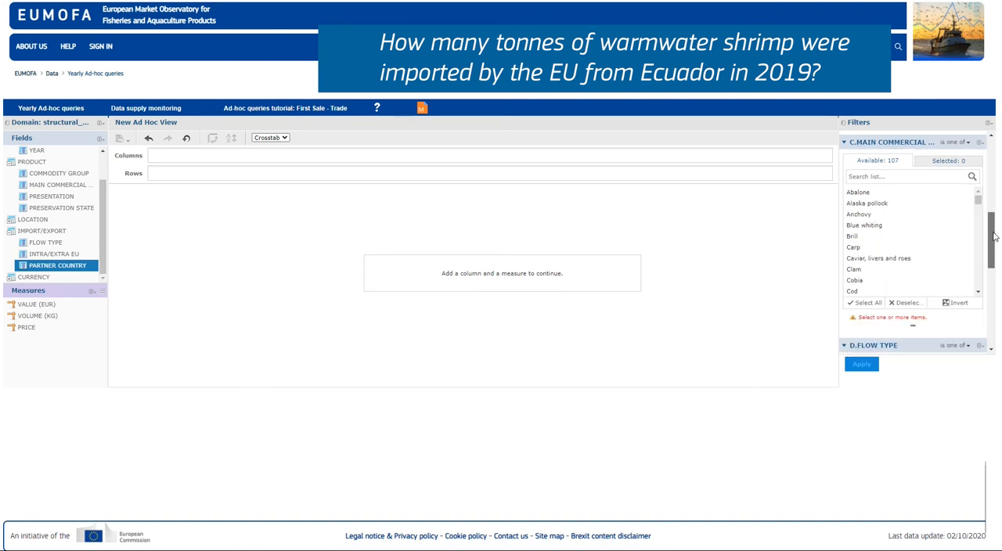
pyautogui.moveTo(978, 200); pyautogui.dragTo(980, 271)
pyautogui.click(909, 269)
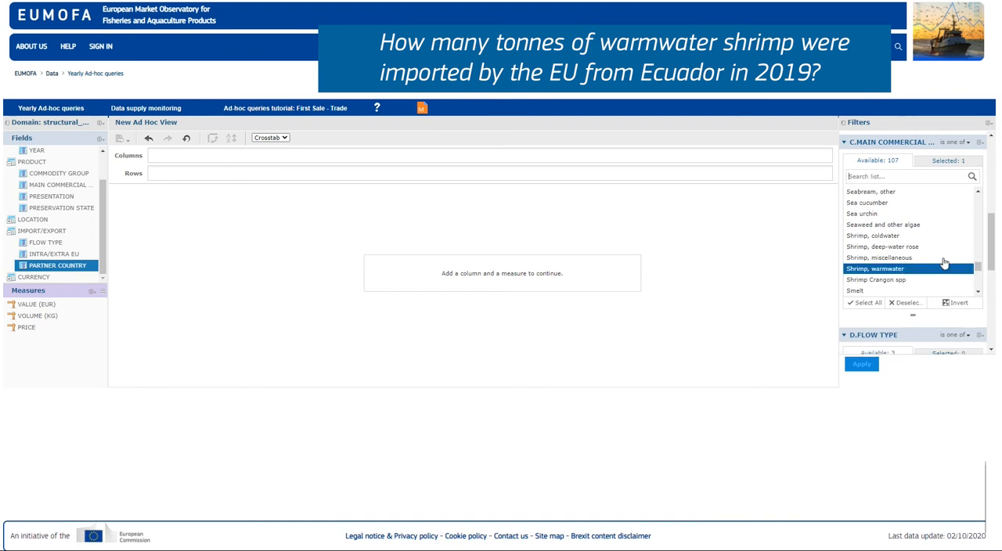
pyautogui.moveTo(994, 233); pyautogui.dragTo(992, 274)
pyautogui.click(952, 255)
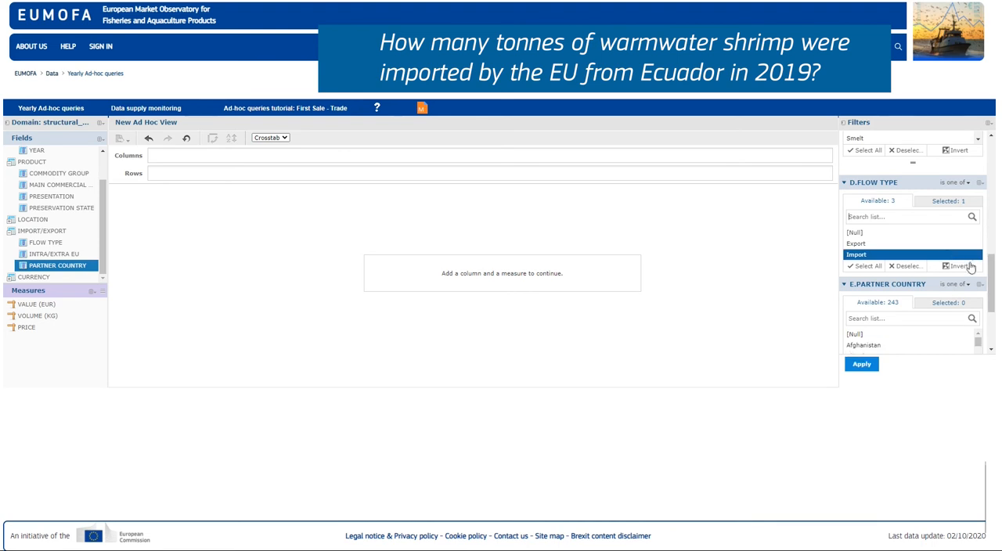
# Step: Find Ecuador in the partner country filter, select it, and apply all the filters
pyautogui.moveTo(992, 262); pyautogui.dragTo(993, 285)
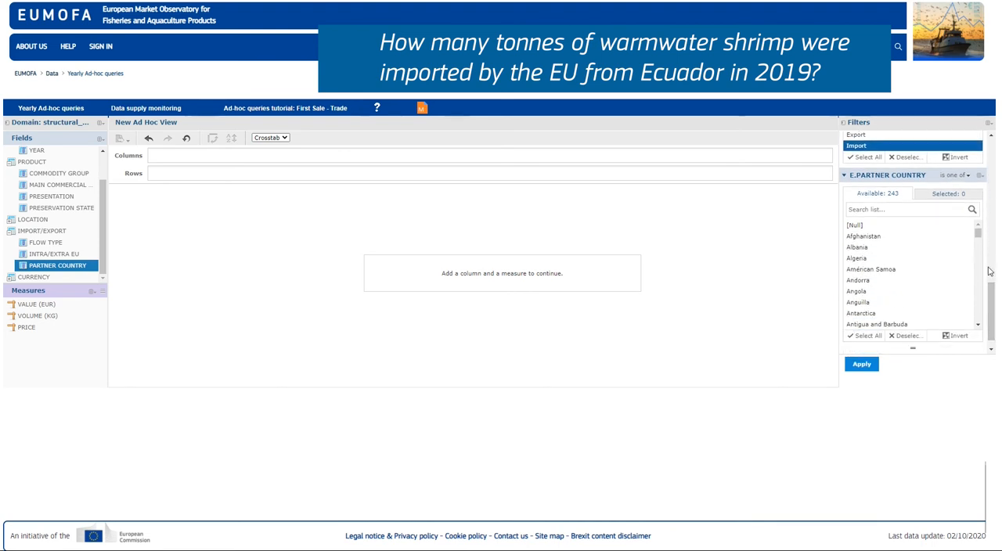
pyautogui.click(940, 209)
pyautogui.write('Ecuado')
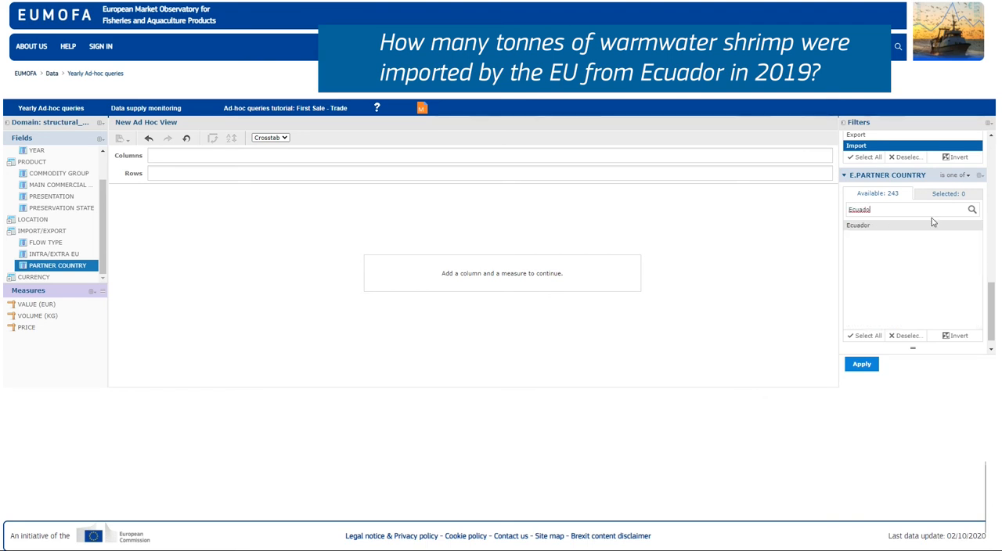
pyautogui.click(922, 229)
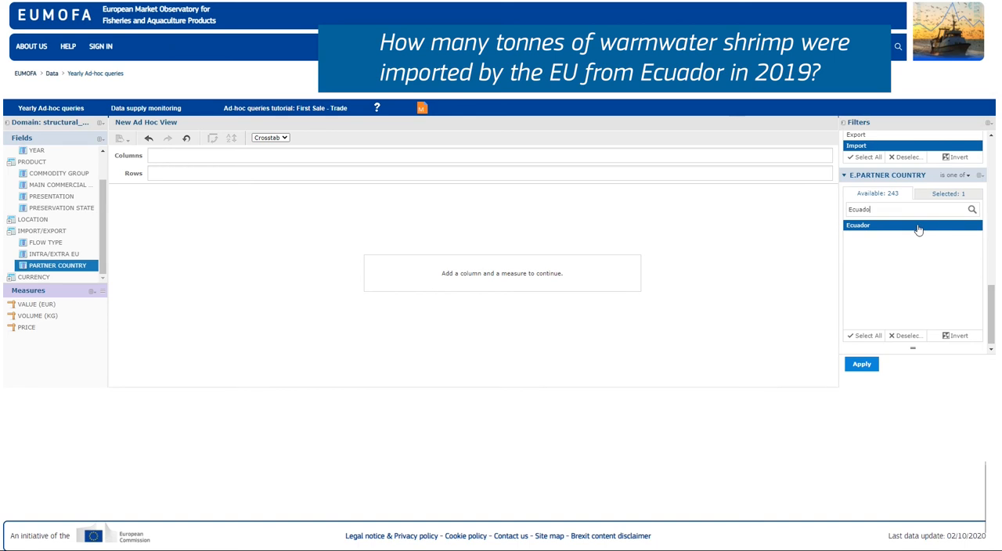
pyautogui.click(869, 368)
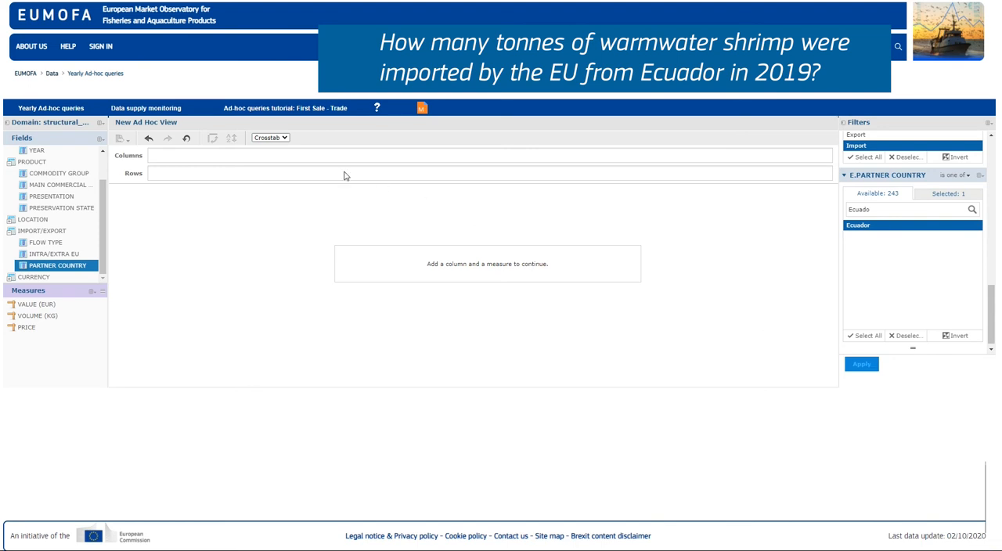
# Step: Lay out the view as a Crosstab with COUNTRY as rows and YEAR as columns
pyautogui.click(270, 138)
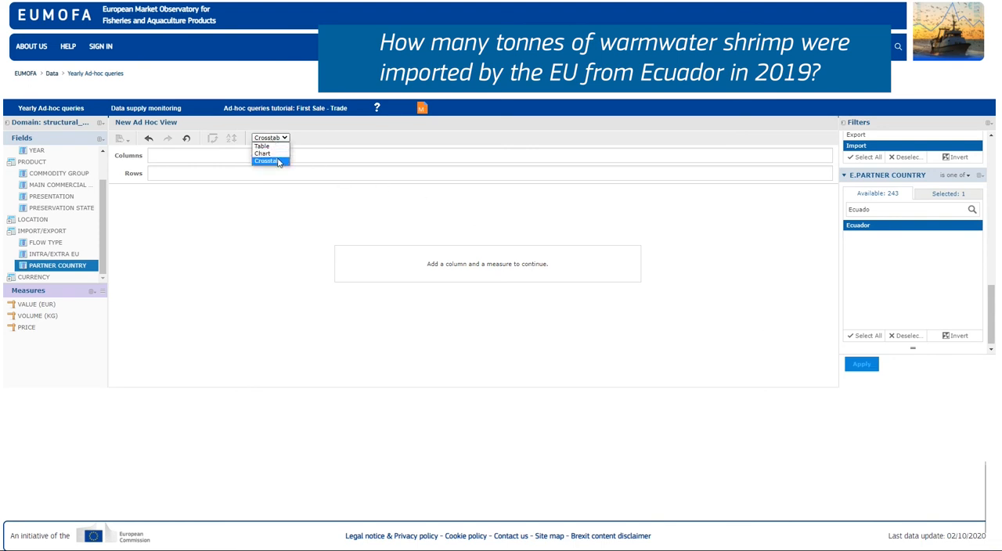
pyautogui.click(278, 162)
pyautogui.click(35, 220)
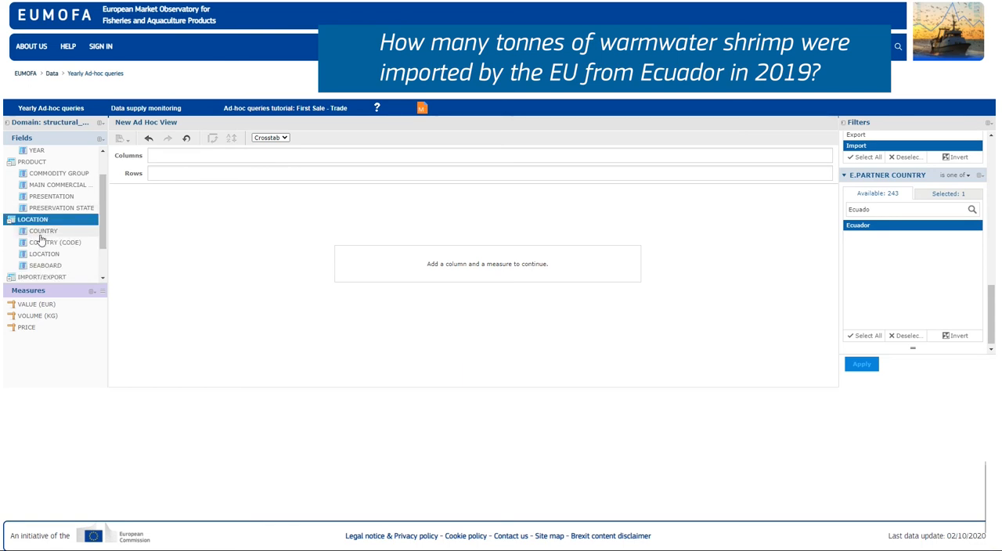
pyautogui.rightClick(40, 239)
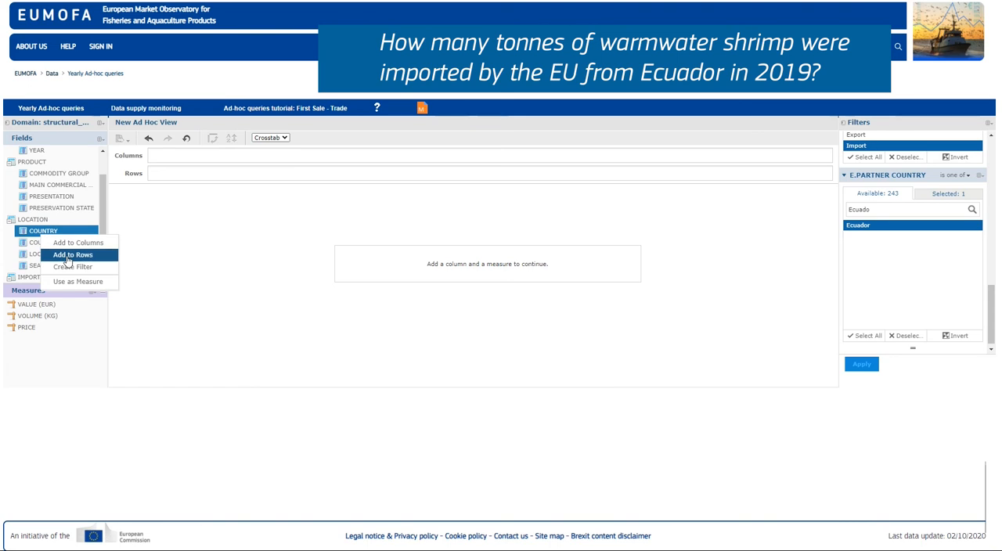
pyautogui.click(68, 257)
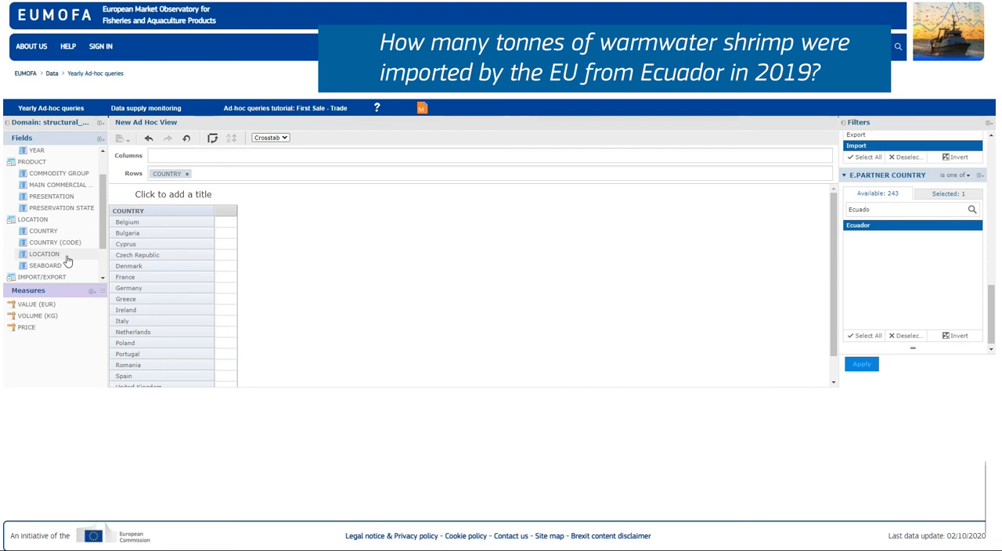
pyautogui.rightClick(40, 151)
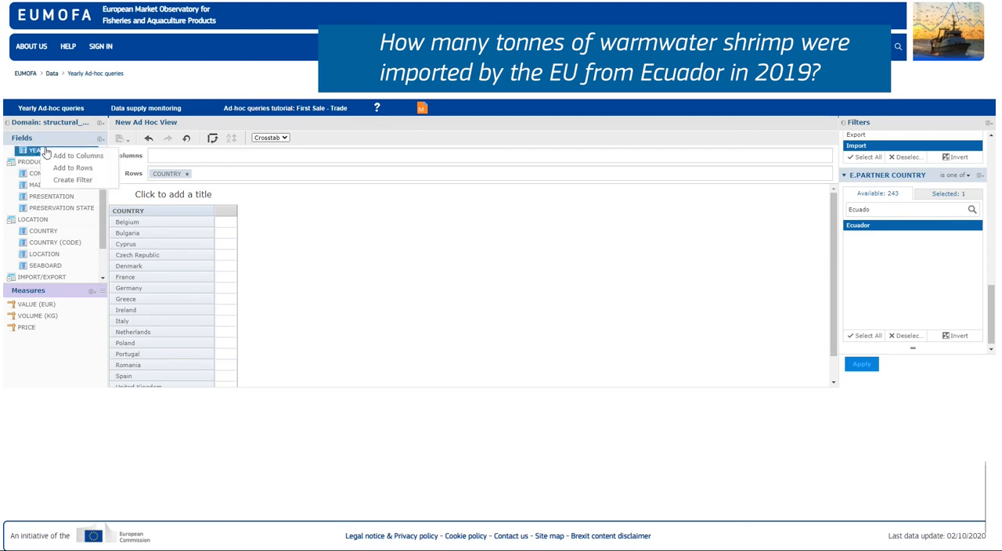
pyautogui.click(66, 157)
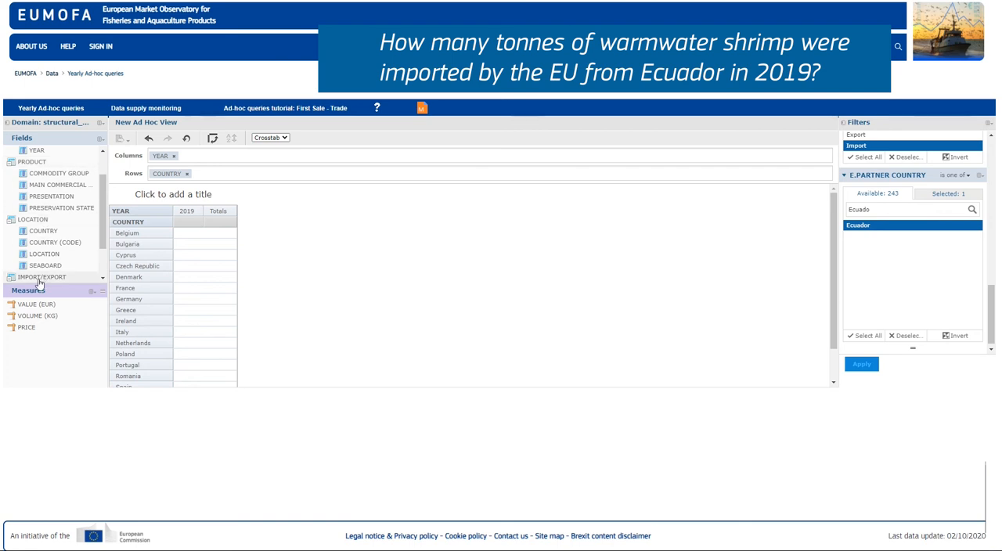
# Step: Create a calculated measure named Tonnes with the validated formula "VOLUME (KG)" /1000, and add it to the crosstab columns
pyautogui.click(91, 291)
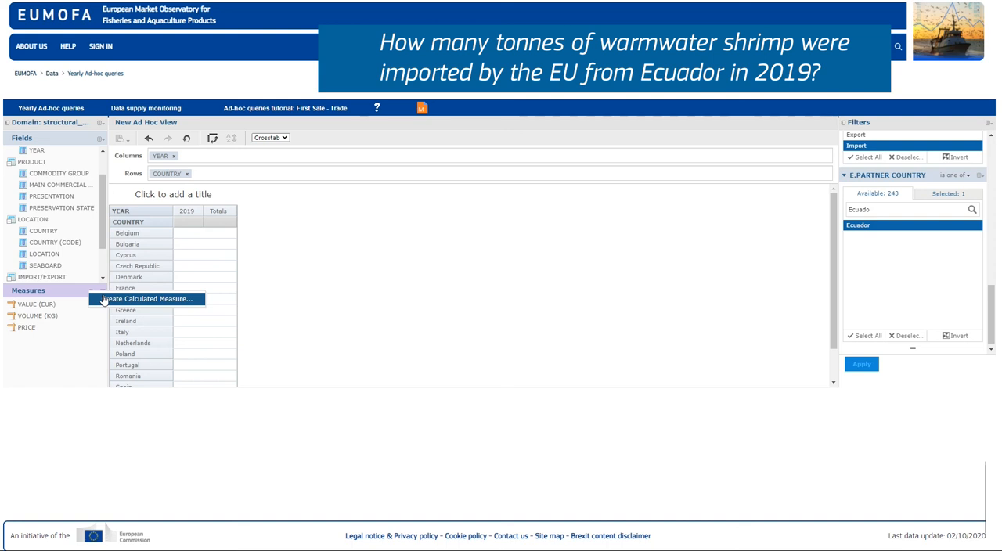
pyautogui.click(105, 299)
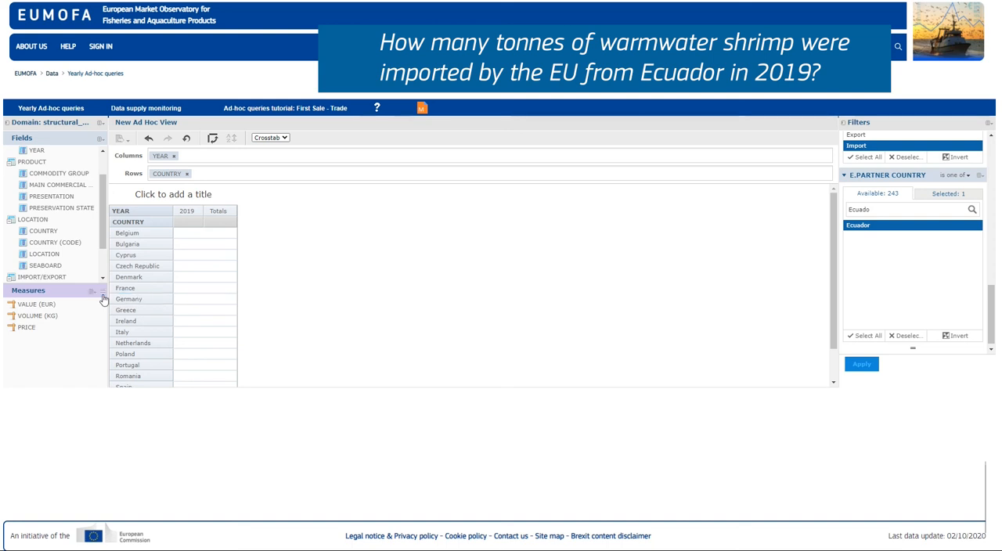
pyautogui.moveTo(355, 111); pyautogui.dragTo(275, 112)
pyautogui.write('Tonnes')
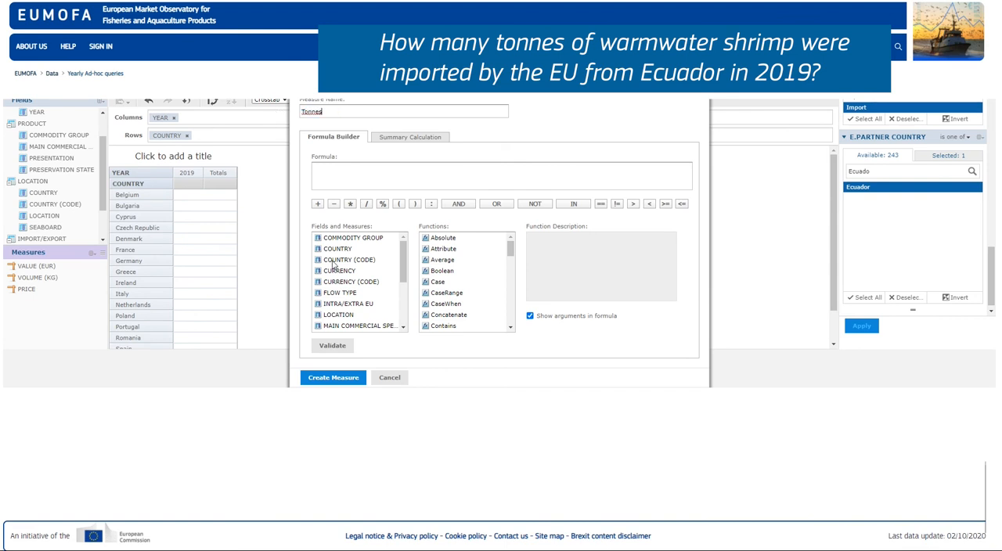
pyautogui.moveTo(404, 263); pyautogui.dragTo(408, 311)
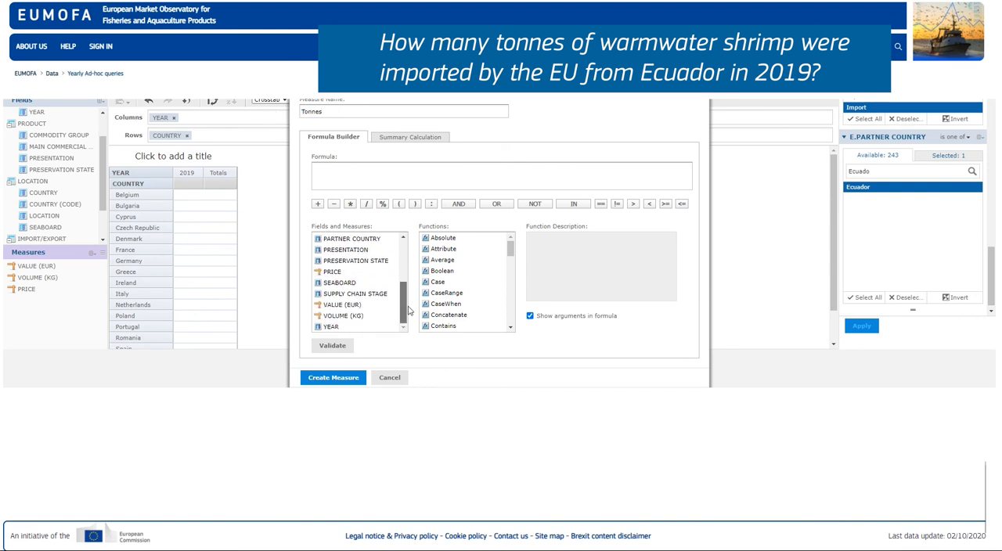
pyautogui.doubleClick(344, 316)
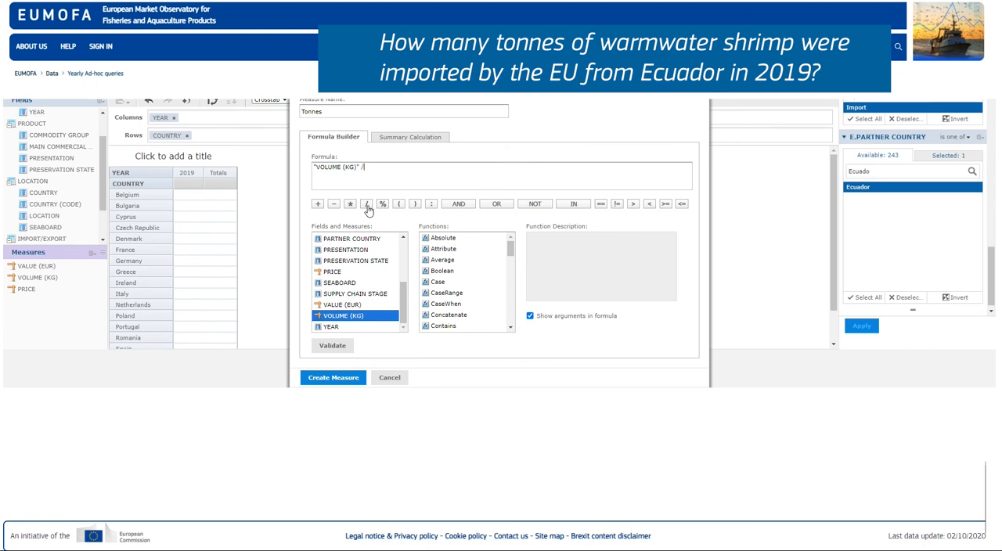
pyautogui.write('1000')
pyautogui.click(335, 347)
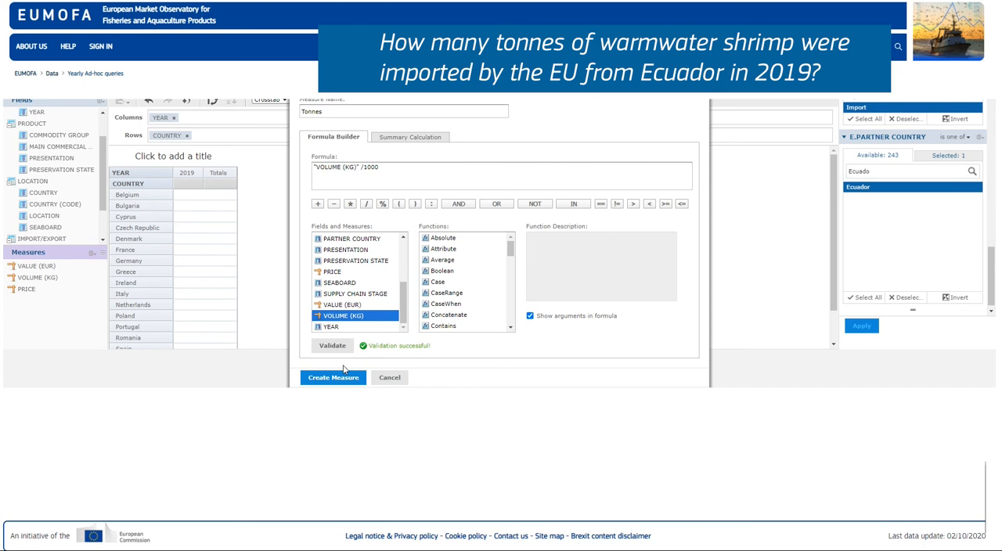
pyautogui.click(333, 378)
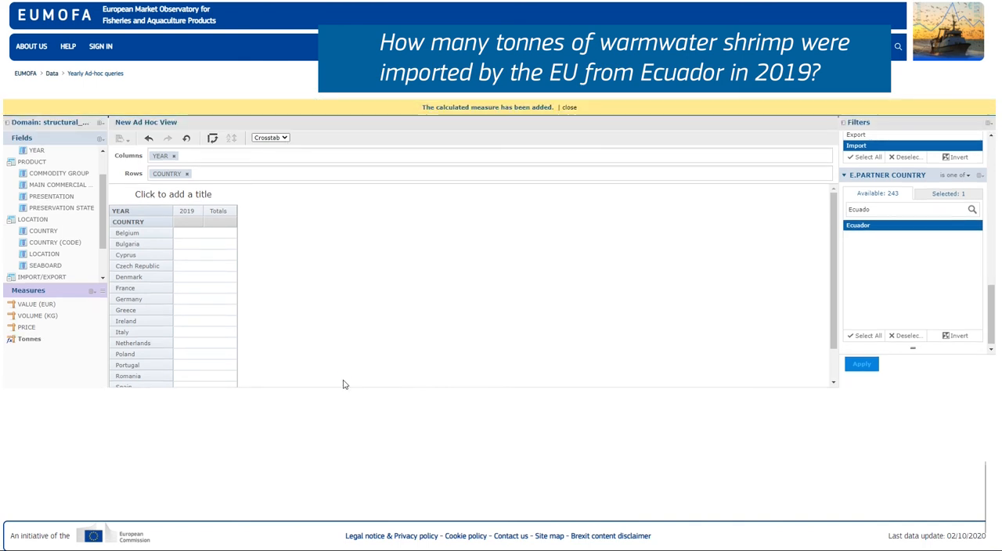
pyautogui.rightClick(21, 344)
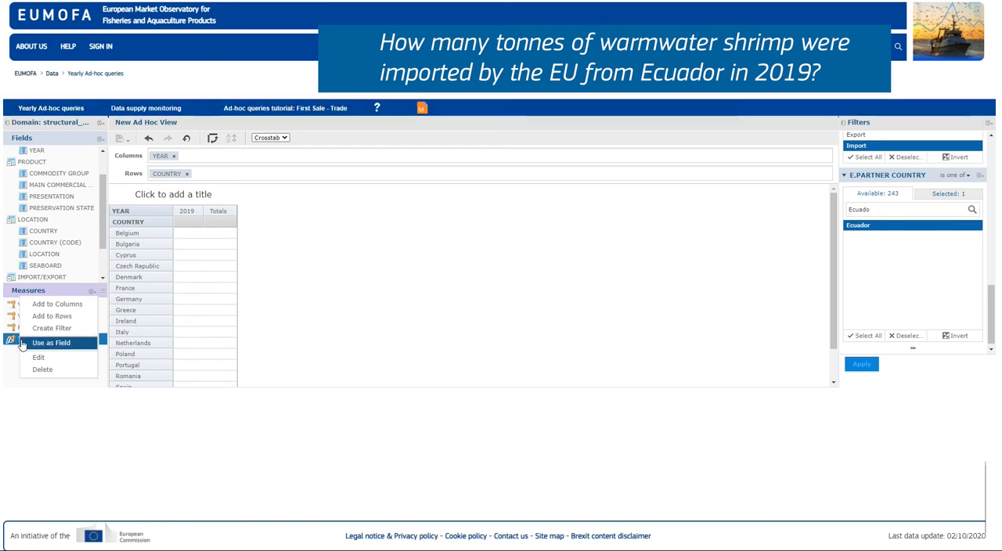
pyautogui.click(44, 304)
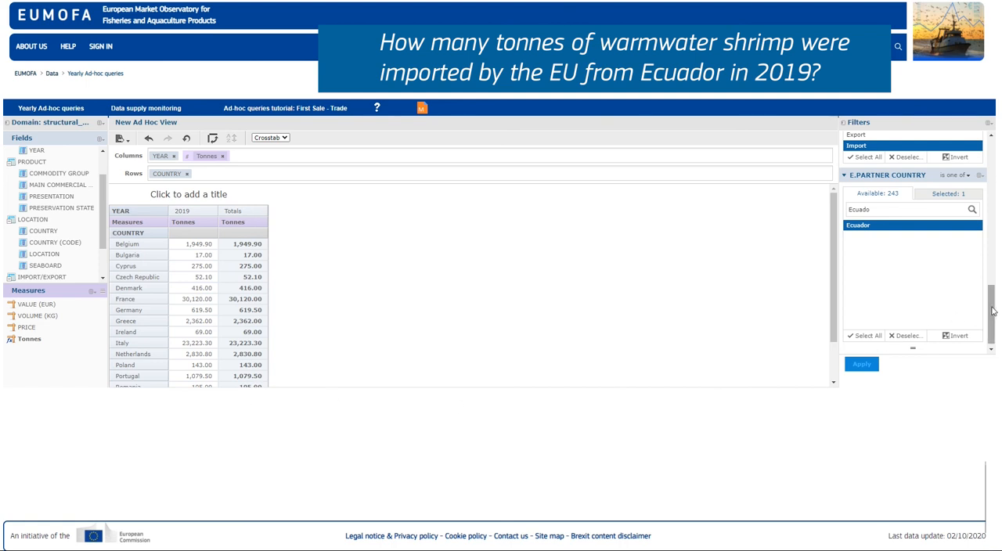
# Step: Add 2018 to the years selected in the year filter and apply the filters
pyautogui.scroll(10, 991, 311)
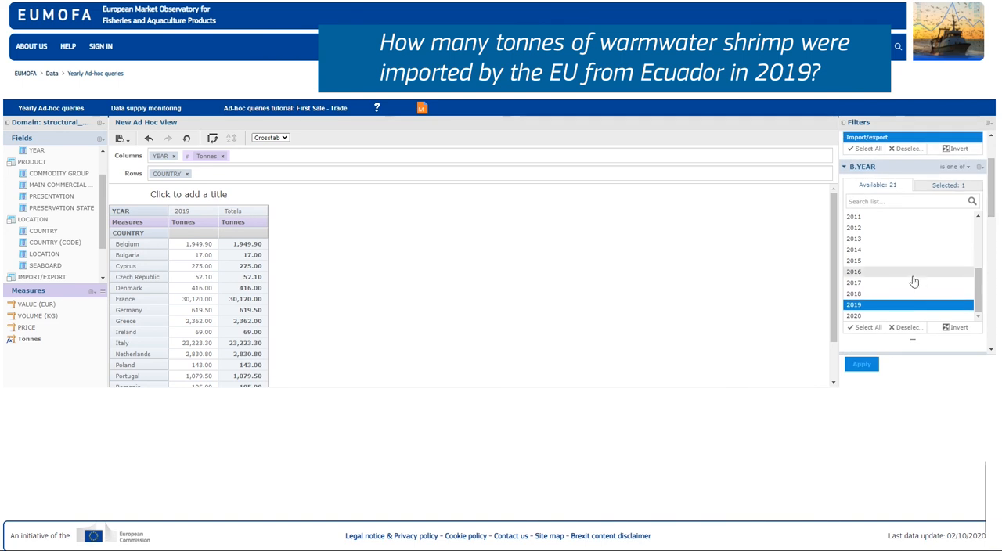
pyautogui.keyDown('ctrl'); pyautogui.click(908, 294); pyautogui.keyUp('ctrl')
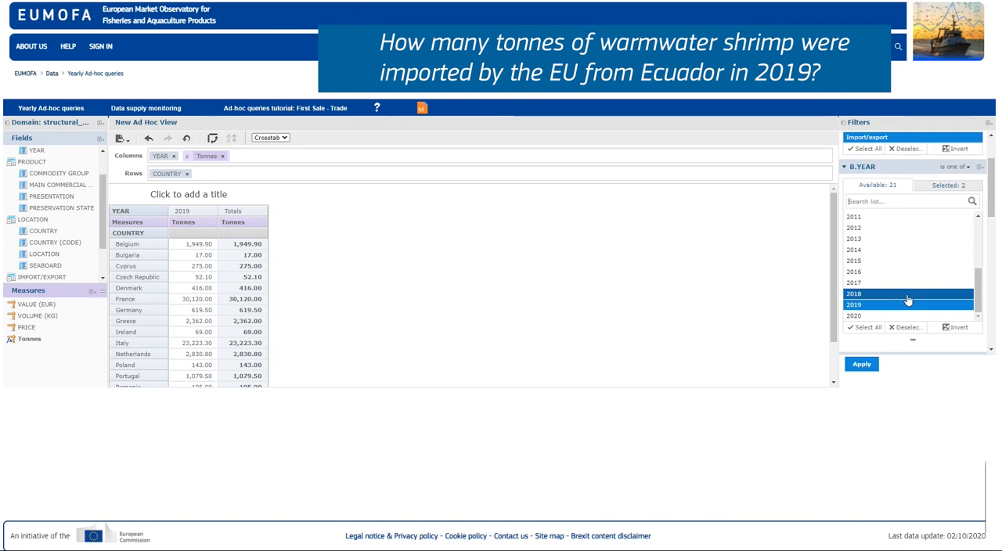
pyautogui.click(862, 365)
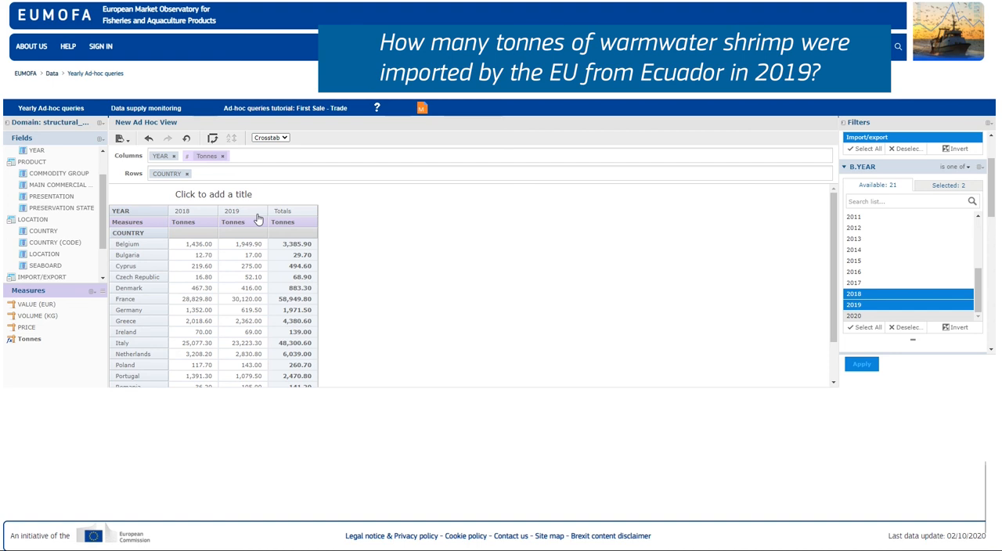
# Step: Add PRESERVATION STATE to the rows after COUNTRY and expand all countries to show their preservation states
pyautogui.rightClick(80, 210)
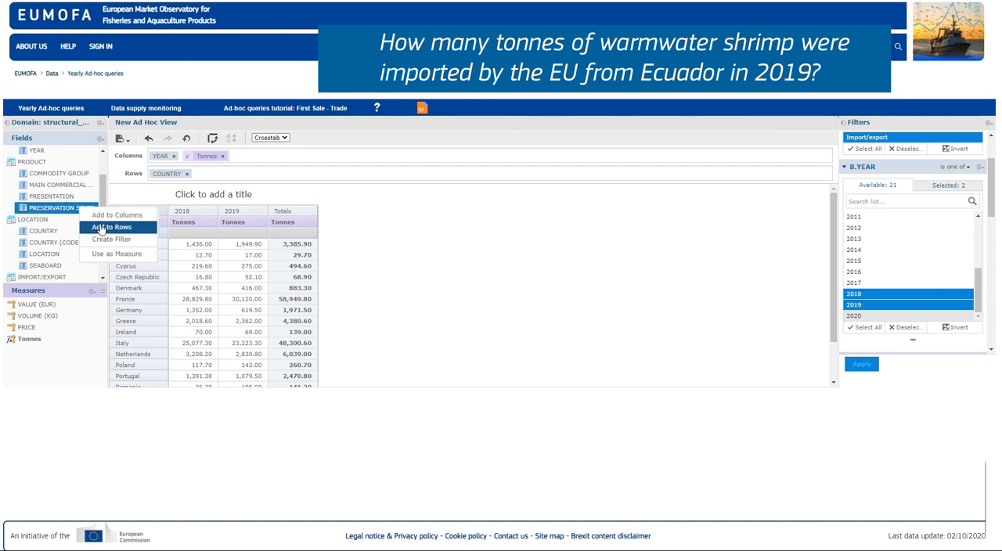
pyautogui.click(100, 227)
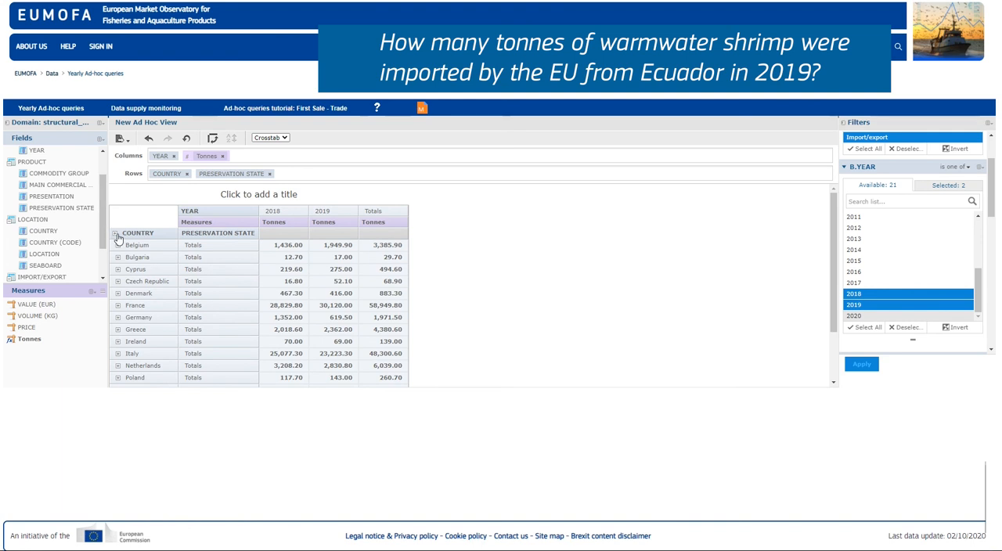
pyautogui.click(115, 236)
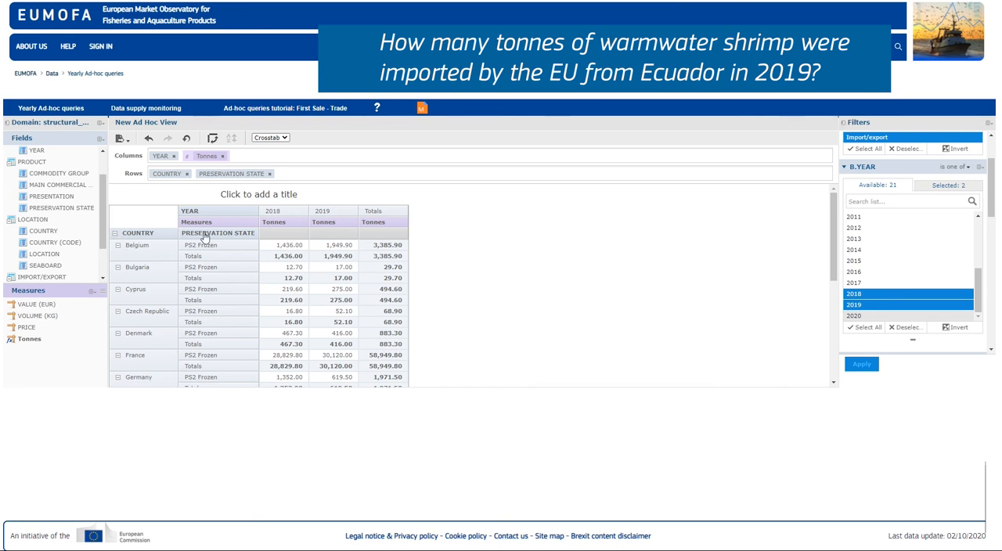
# Step: Switch the view from Crosstab to a pie chart and raise the column data level to YEAR
pyautogui.click(274, 139)
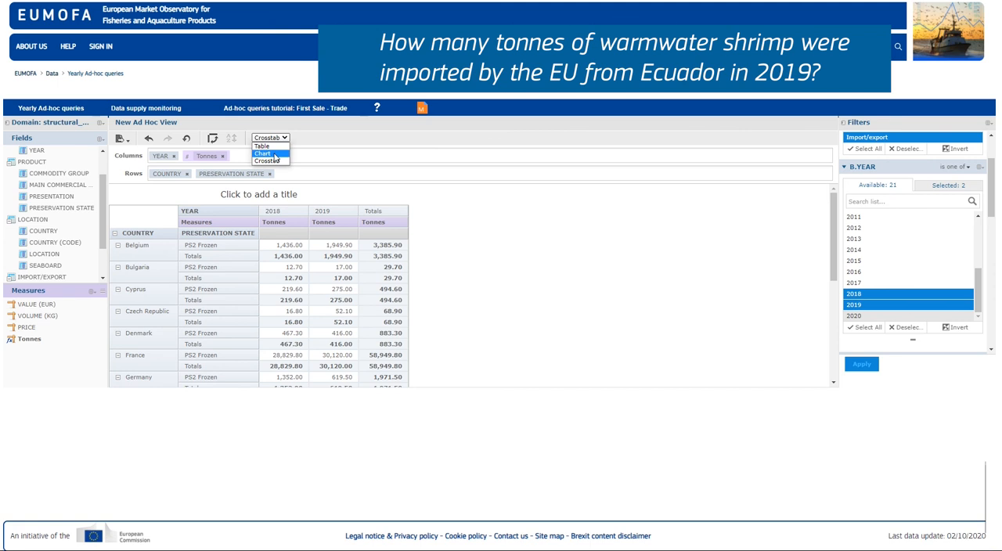
pyautogui.click(274, 154)
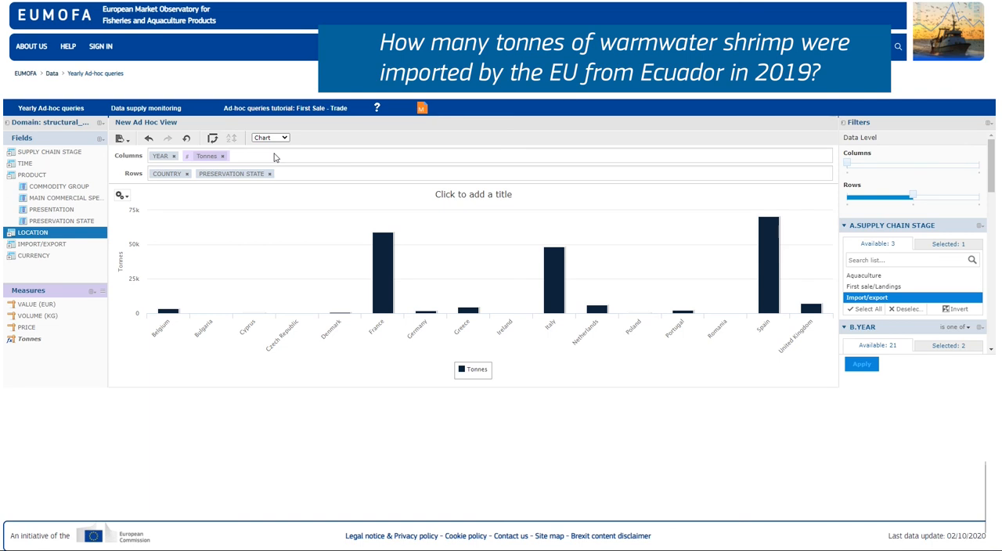
pyautogui.click(122, 196)
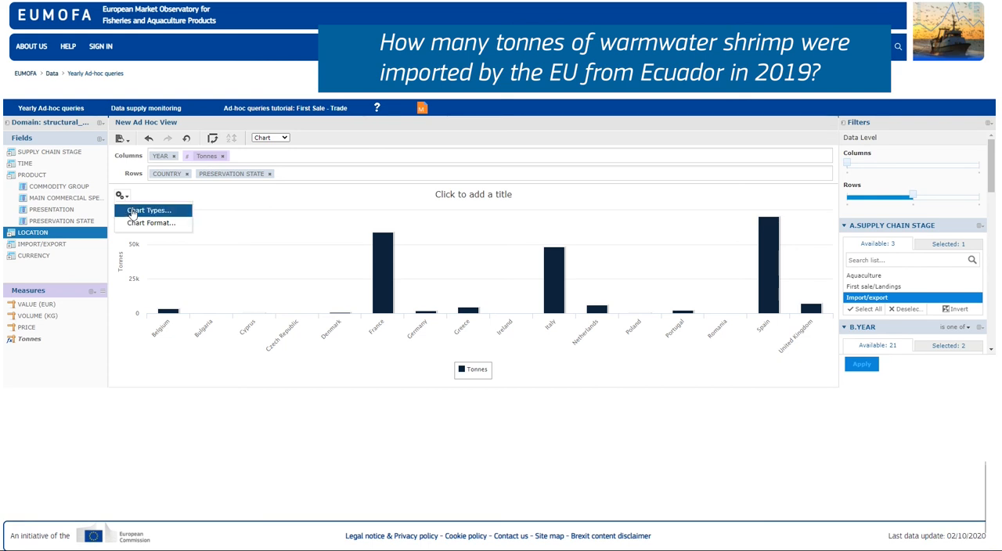
pyautogui.click(133, 213)
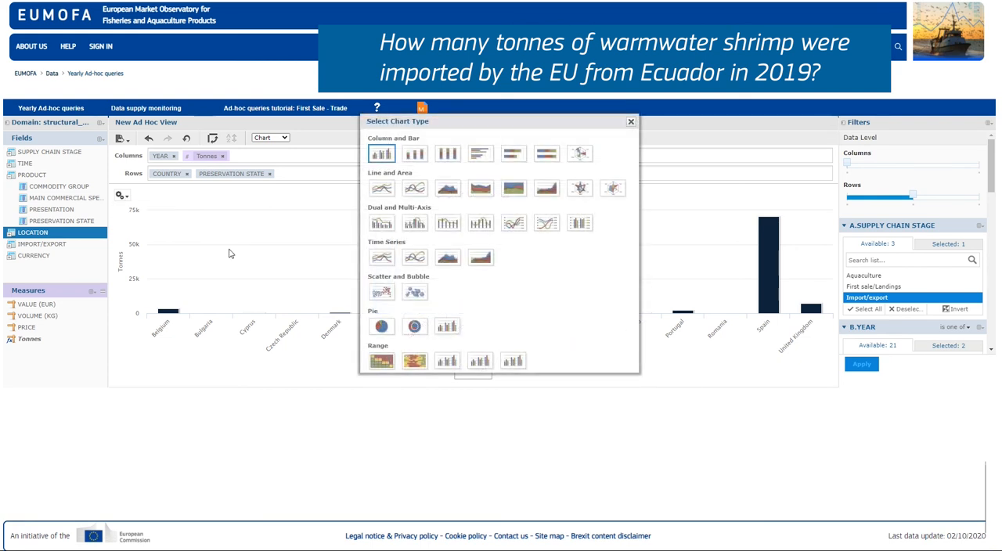
pyautogui.click(382, 329)
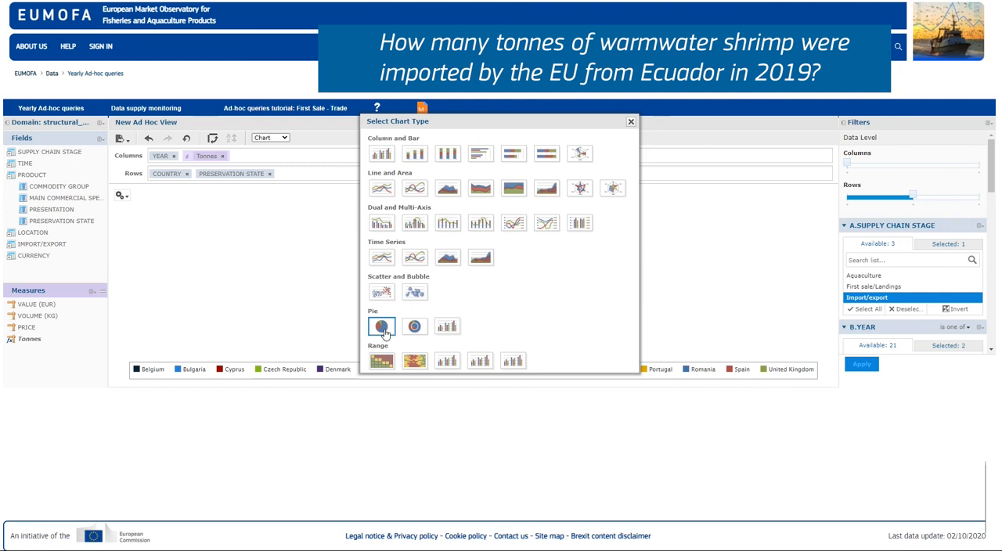
pyautogui.click(631, 122)
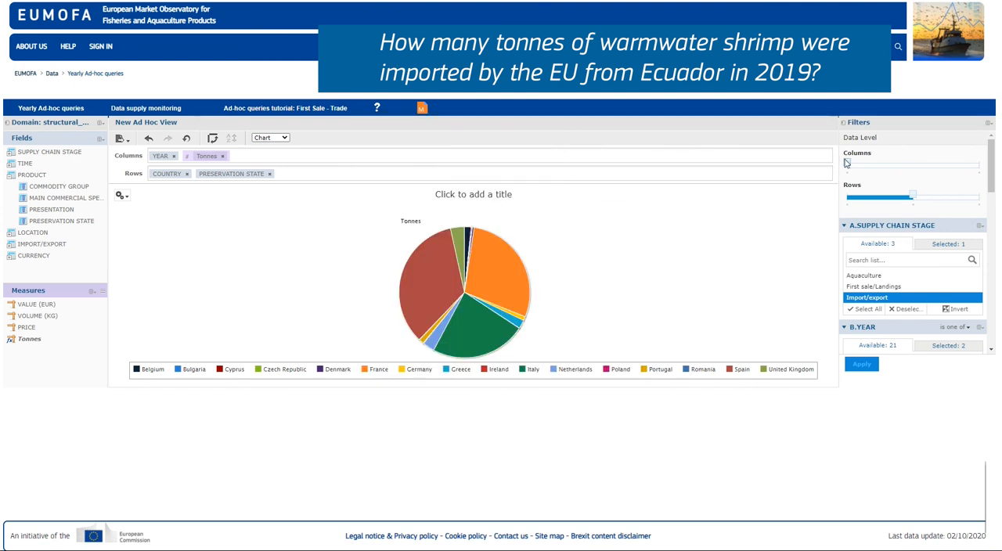
pyautogui.moveTo(847, 164); pyautogui.dragTo(967, 177)
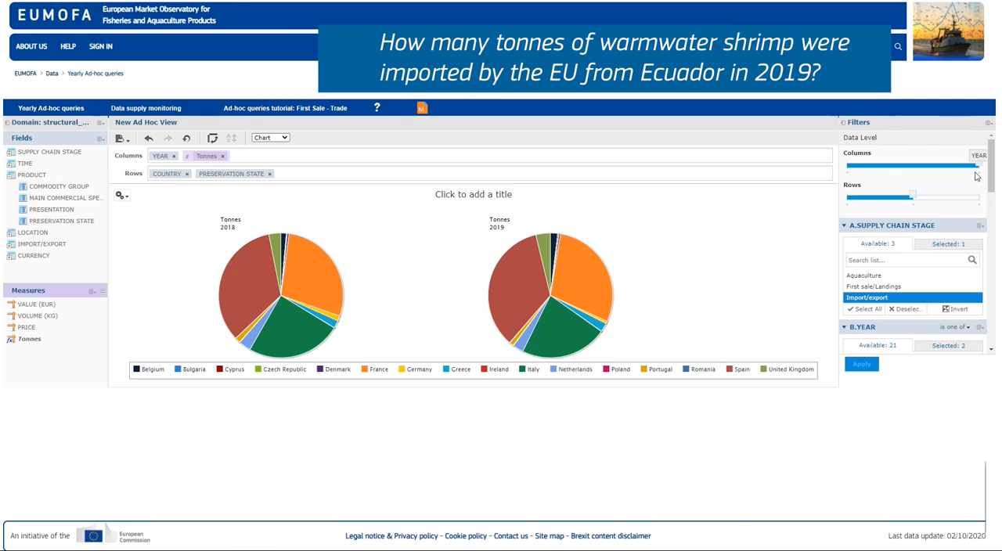
# Step: Export the view's data as an XLSX report and open the downloaded file
pyautogui.click(121, 139)
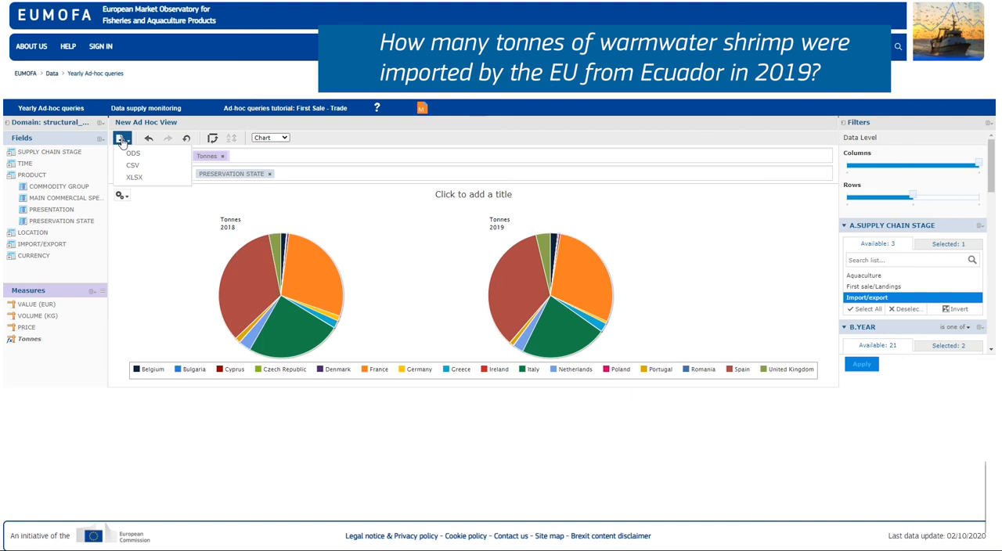
pyautogui.click(134, 178)
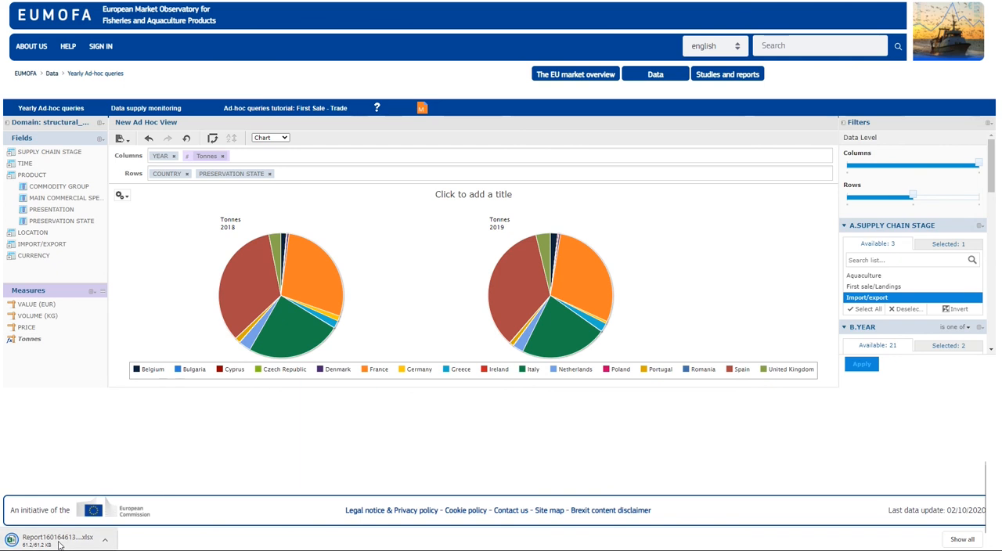
pyautogui.click(61, 545)
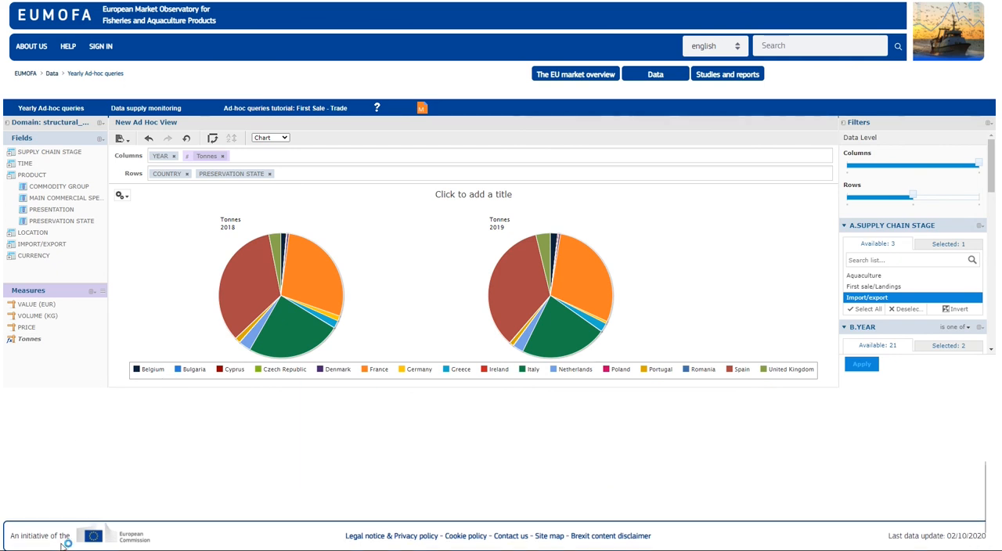